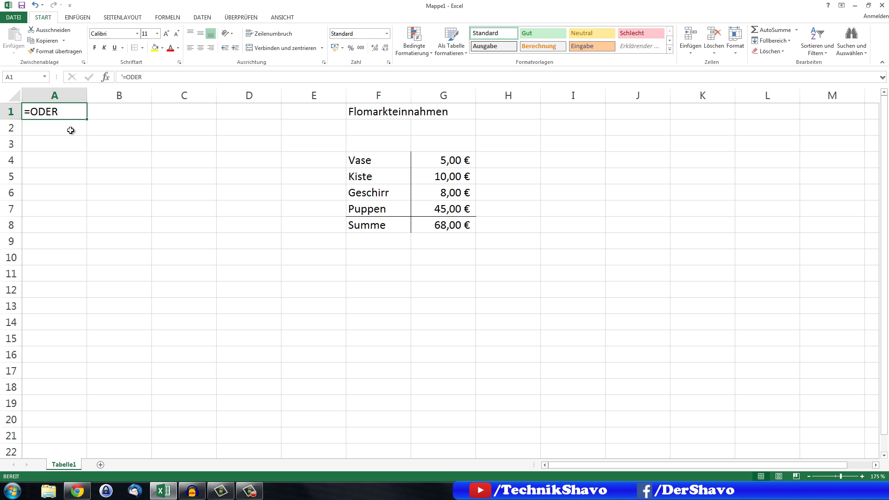
Select cell A5 beside the Flomarkteinnahmen table to start a new formula.
{"action": "left_click", "coordinate": [67, 177]}
Enter =ODER(G4>10;G5>5;G6>15) in A5, referencing the Vase, Kiste and Geschirr amounts.
{"action": "type", "text": "="}
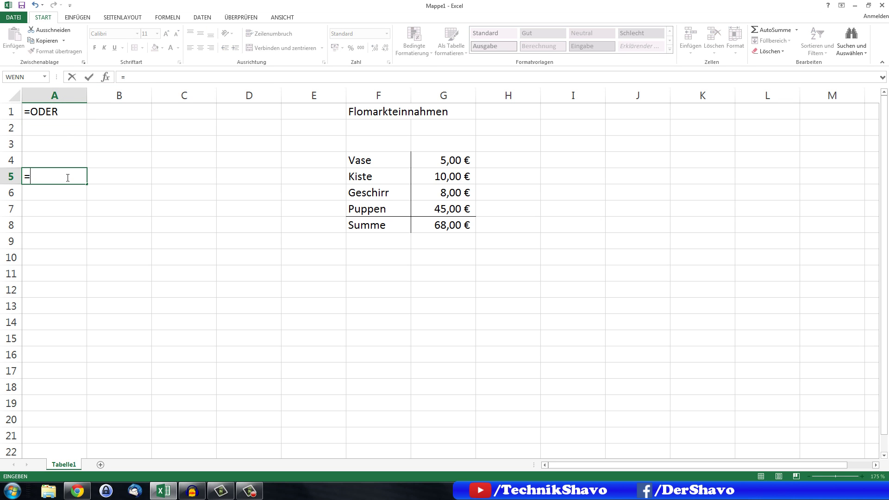
{"action": "type", "text": "ODER"}
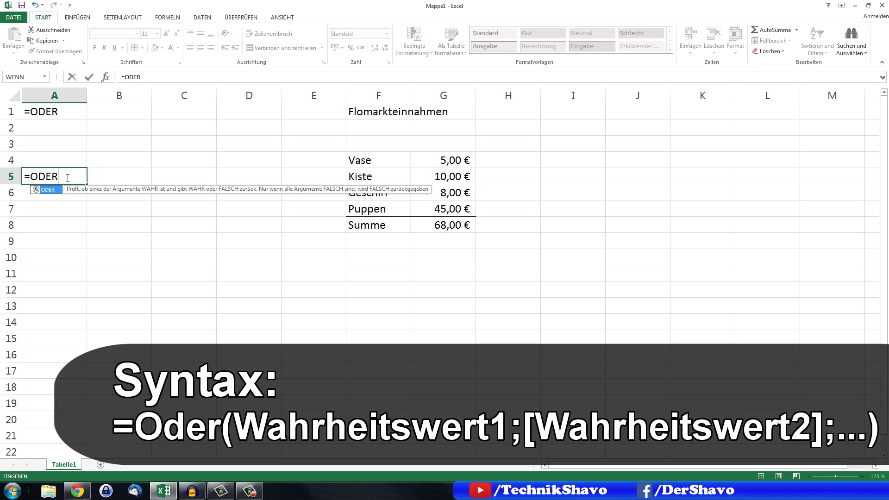
{"action": "type", "text": "("}
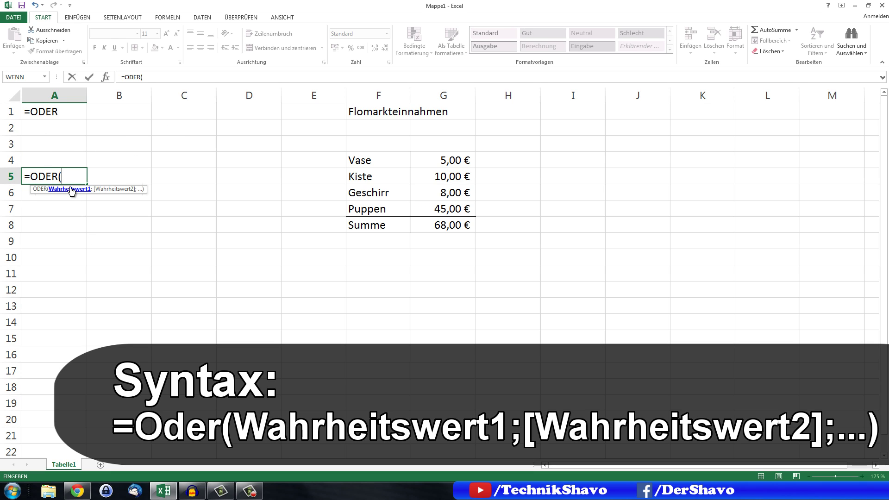
{"action": "left_click", "coordinate": [455, 161]}
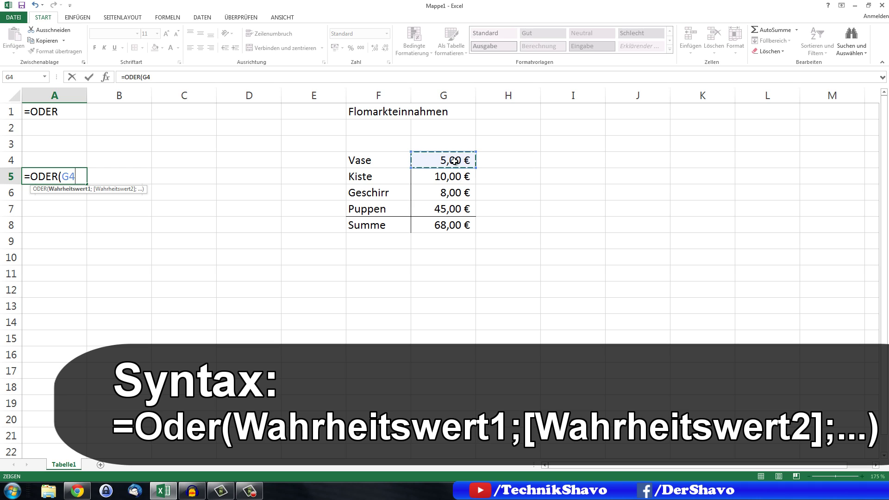
{"action": "type", "text": ">10"}
{"action": "type", "text": ";"}
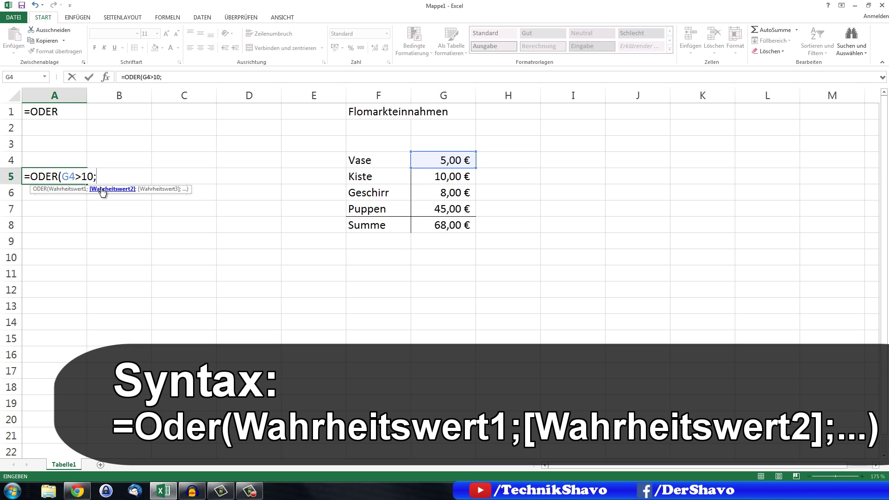
{"action": "left_click", "coordinate": [443, 181]}
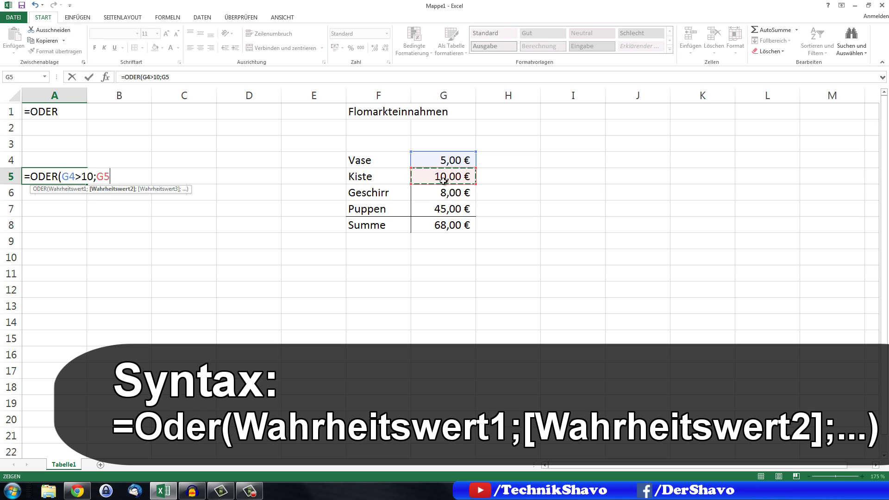
{"action": "type", "text": ">5"}
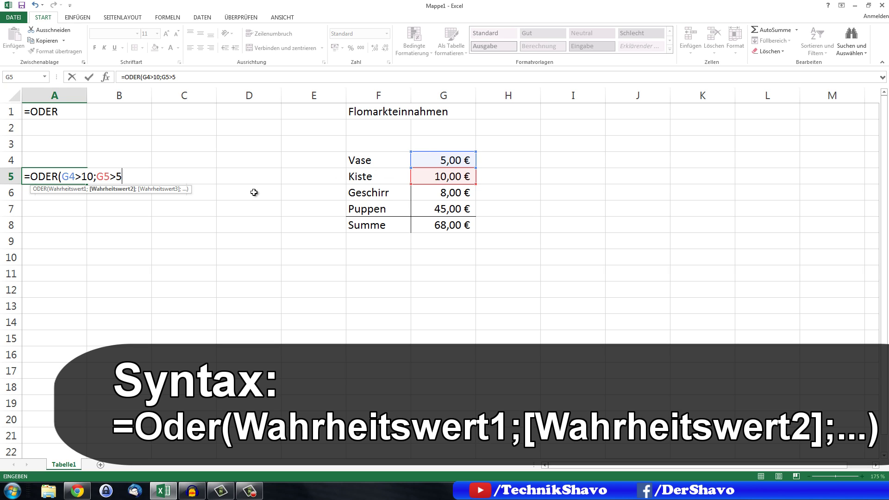
{"action": "type", "text": ";"}
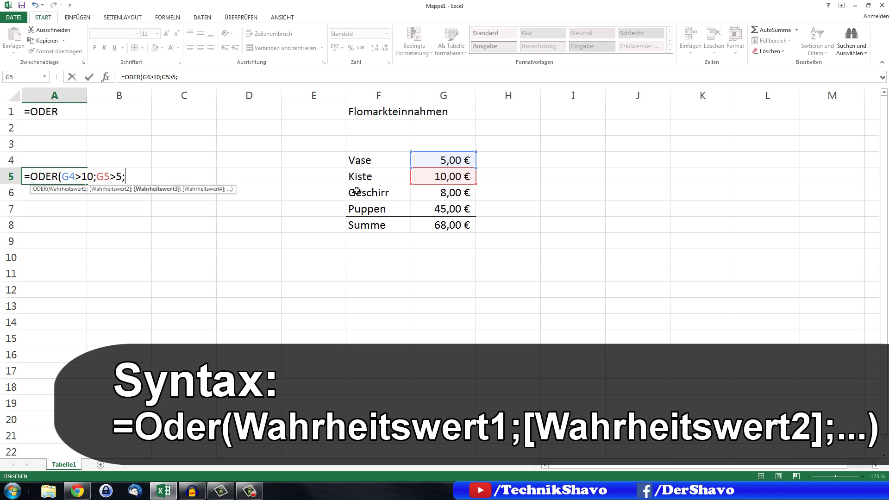
{"action": "left_click", "coordinate": [445, 196]}
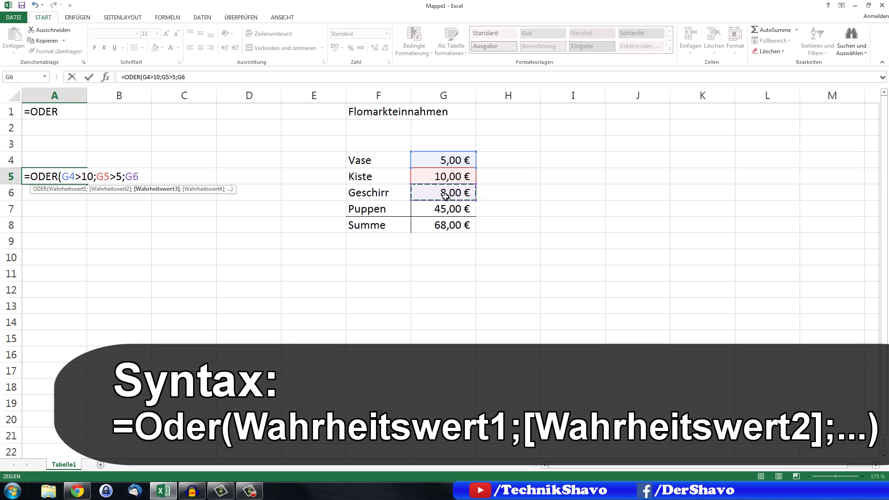
{"action": "type", "text": ">"}
{"action": "type", "text": "15"}
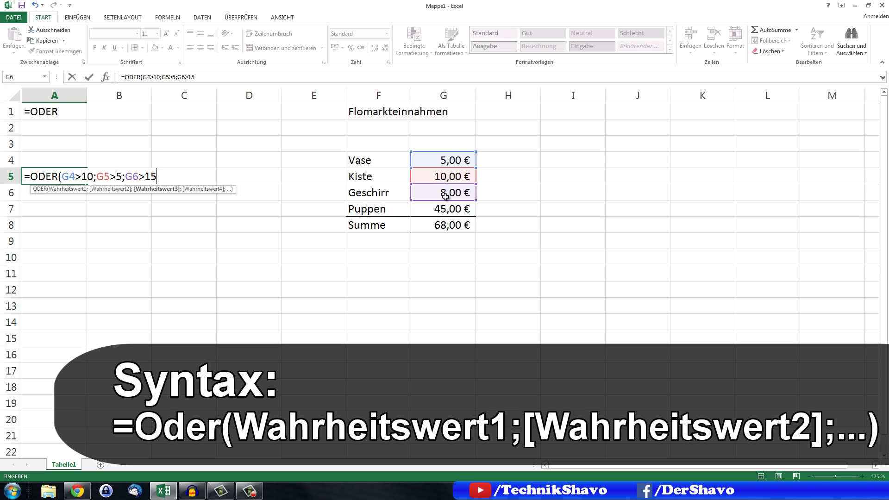
{"action": "type", "text": ";"}
{"action": "key", "text": "BackSpace"}
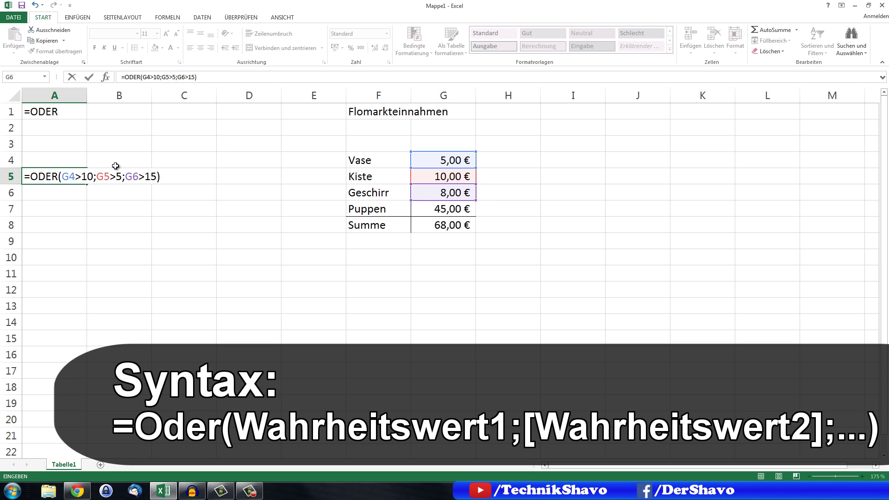
Confirm the ODER formula so A5 shows WAHR, check it, then select A9.
{"action": "key", "text": "Return"}
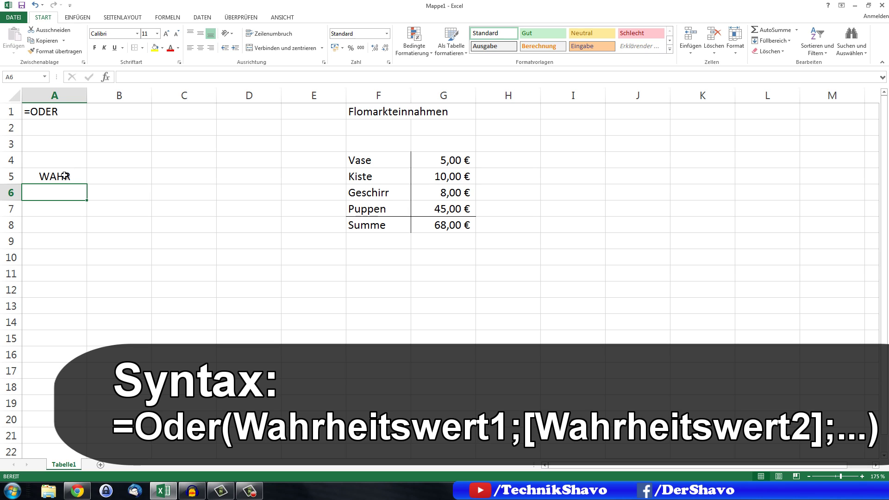
{"action": "left_click", "coordinate": [64, 176]}
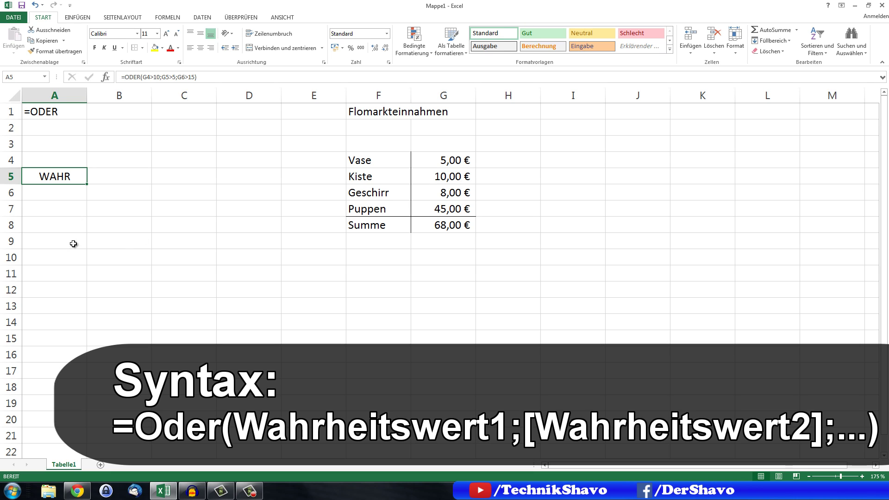
{"action": "left_click", "coordinate": [76, 241]}
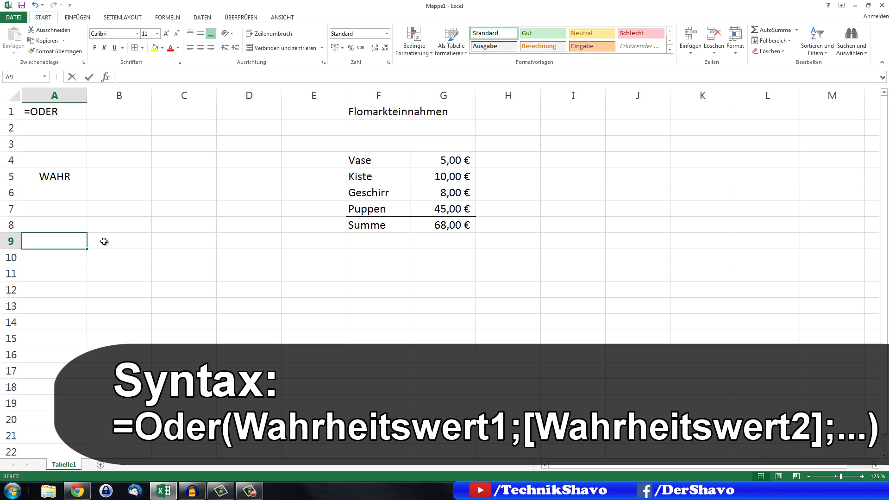
Type =WENN(ODER(G4>5;G5>10 into A9 using cell references for G4 and G5.
{"action": "type", "text": "=WENN"}
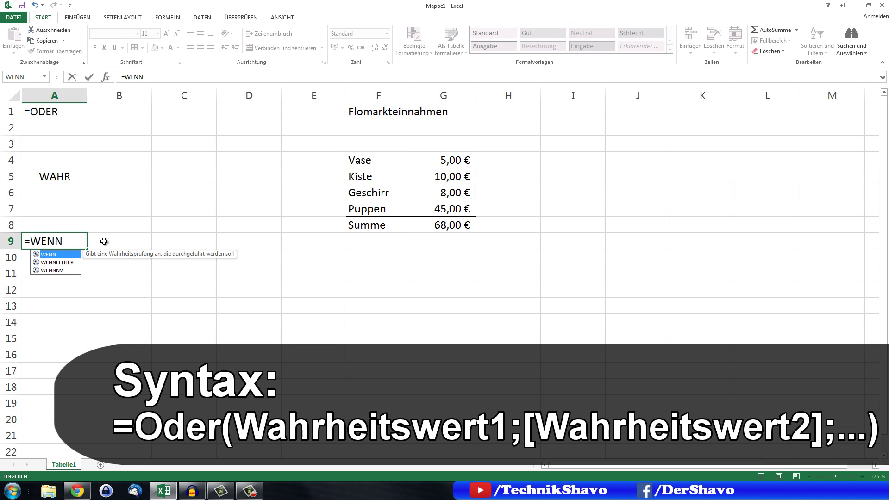
{"action": "type", "text": "("}
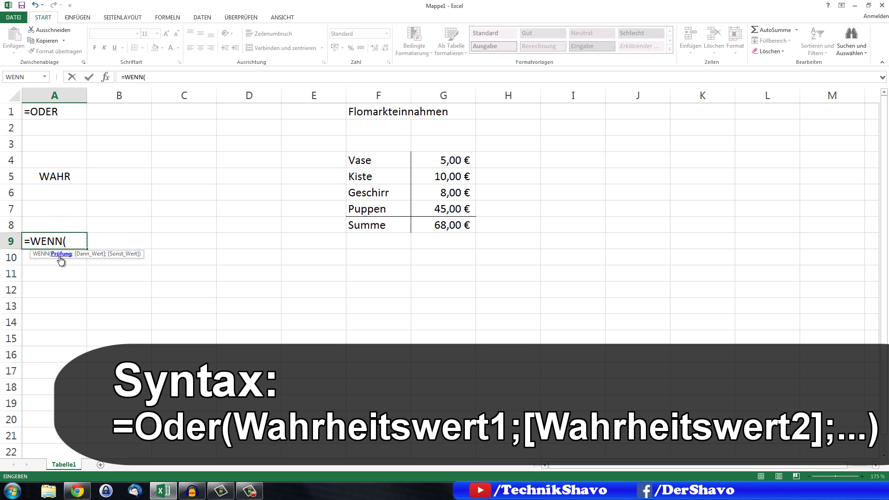
{"action": "type", "text": "ODER"}
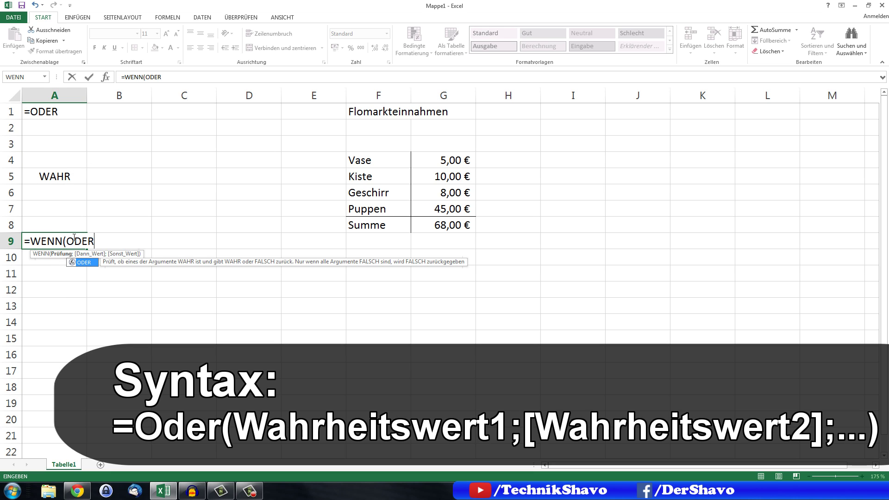
{"action": "type", "text": "("}
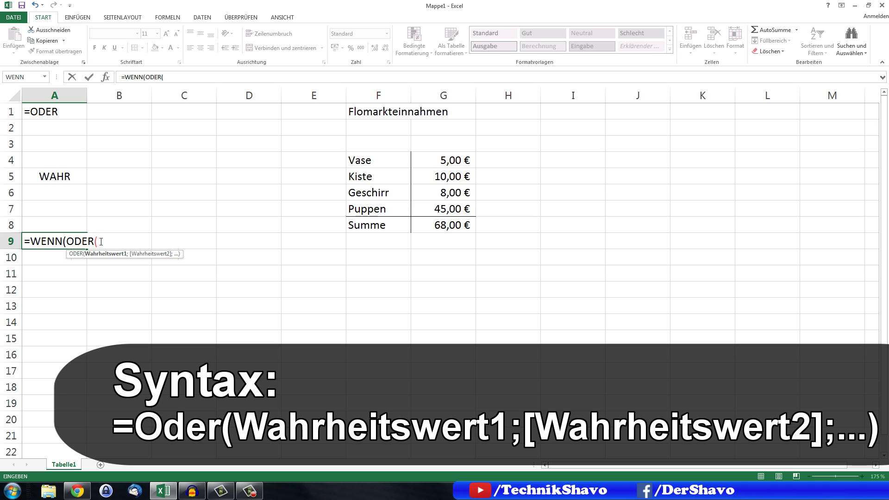
{"action": "left_click", "coordinate": [439, 161]}
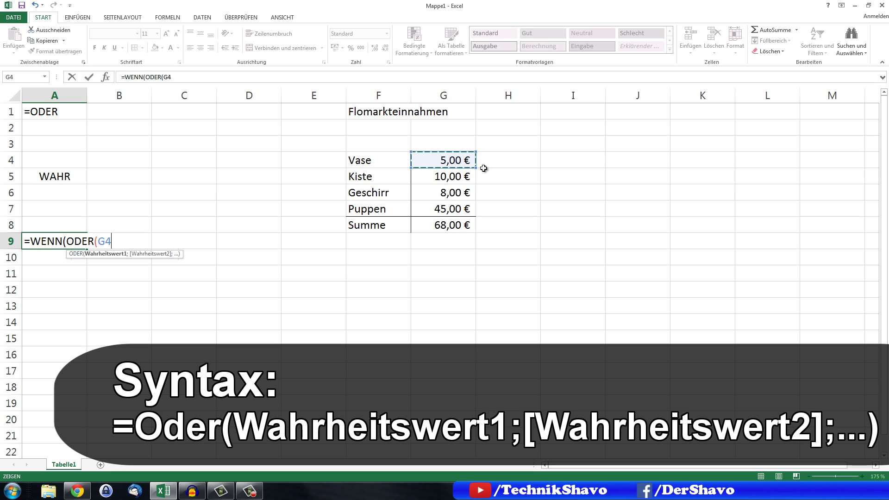
{"action": "type", "text": ">5"}
{"action": "type", "text": ";"}
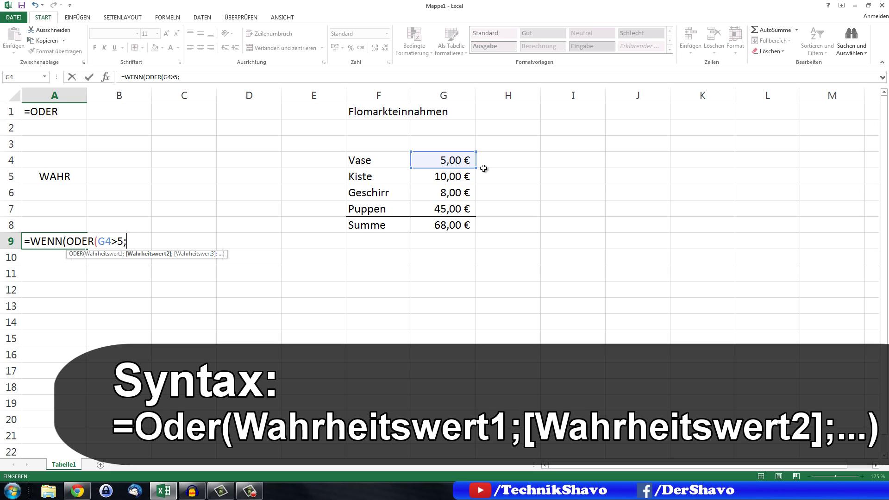
{"action": "left_click", "coordinate": [458, 177]}
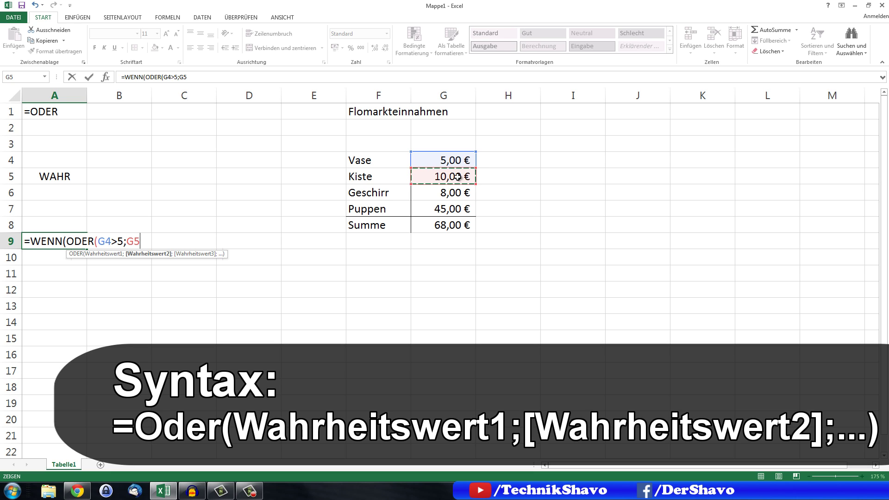
{"action": "type", "text": ">10"}
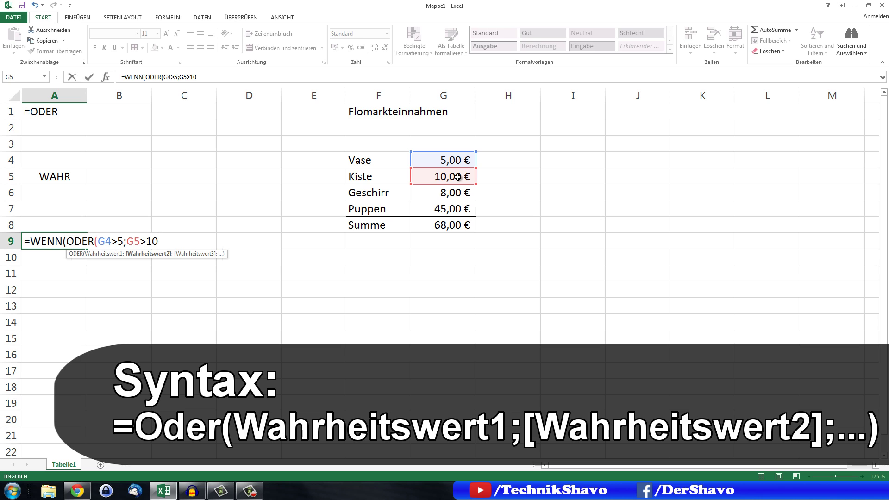
Dismiss the missing-parenthesis warning and add conditions G7>40 and G8>70 to the ODER test.
{"action": "key", "text": "Return"}
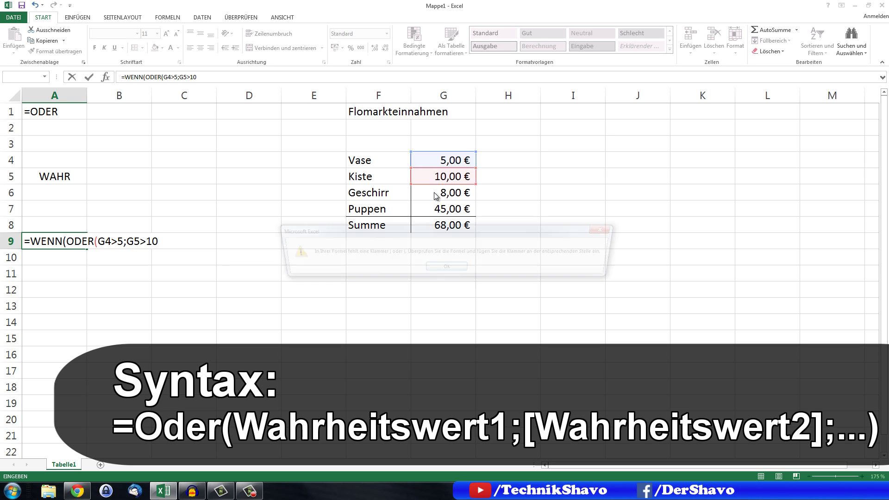
{"action": "left_click", "coordinate": [446, 269]}
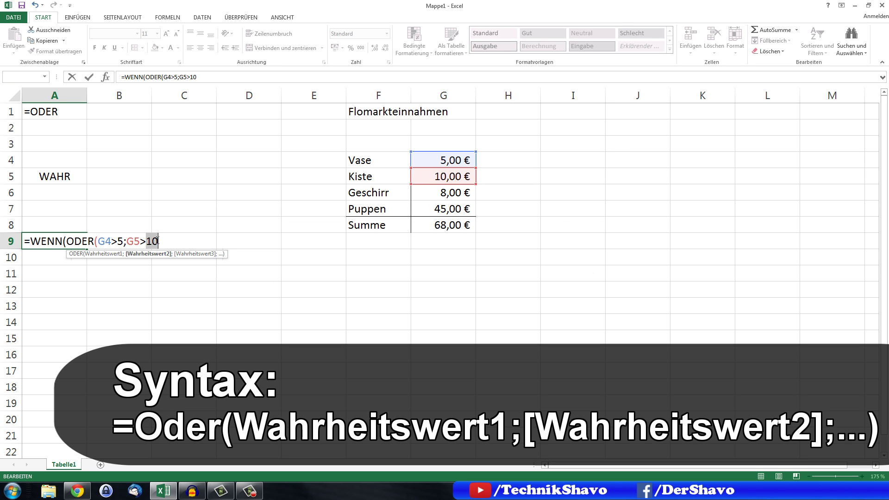
{"action": "type", "text": ";"}
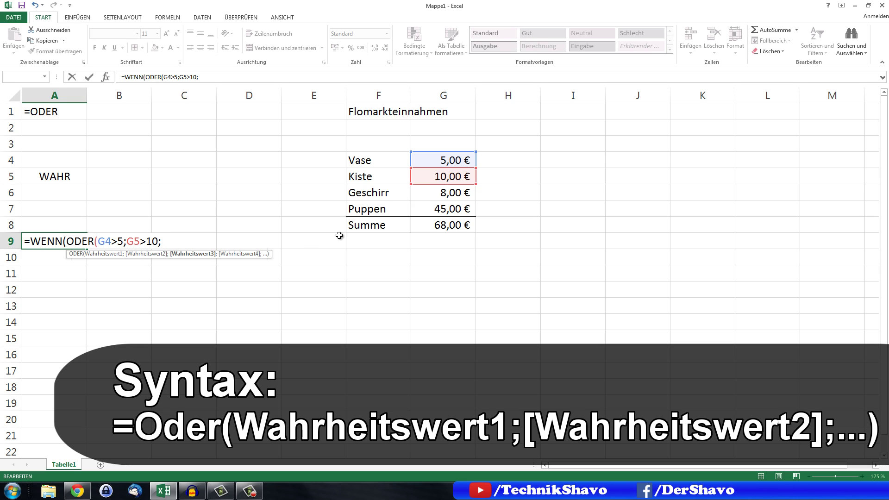
{"action": "left_click", "coordinate": [444, 209]}
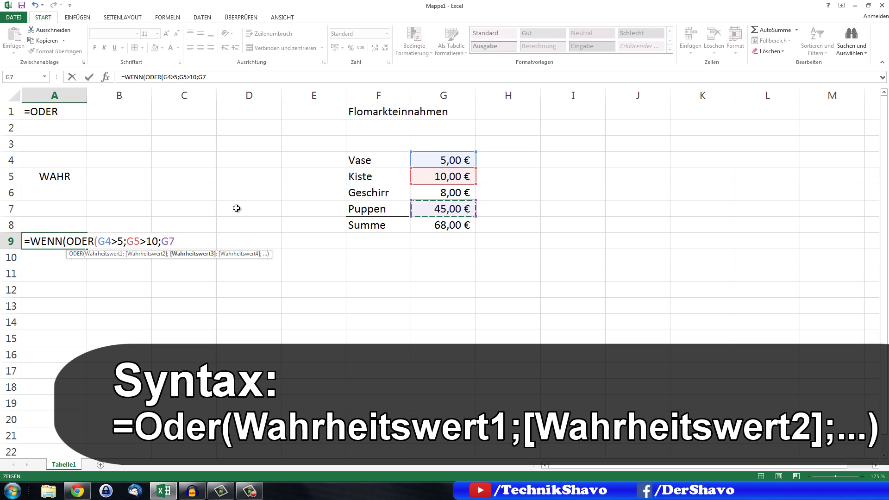
{"action": "type", "text": ">10"}
{"action": "type", "text": ";"}
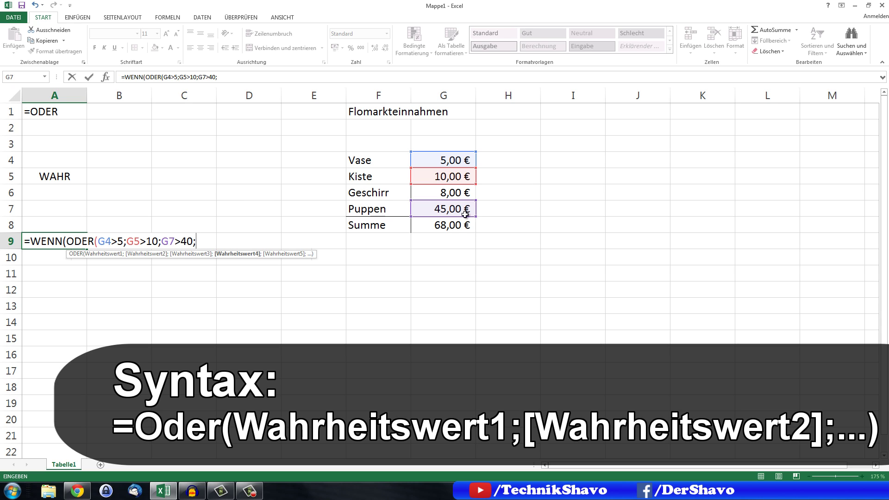
{"action": "left_click", "coordinate": [450, 227]}
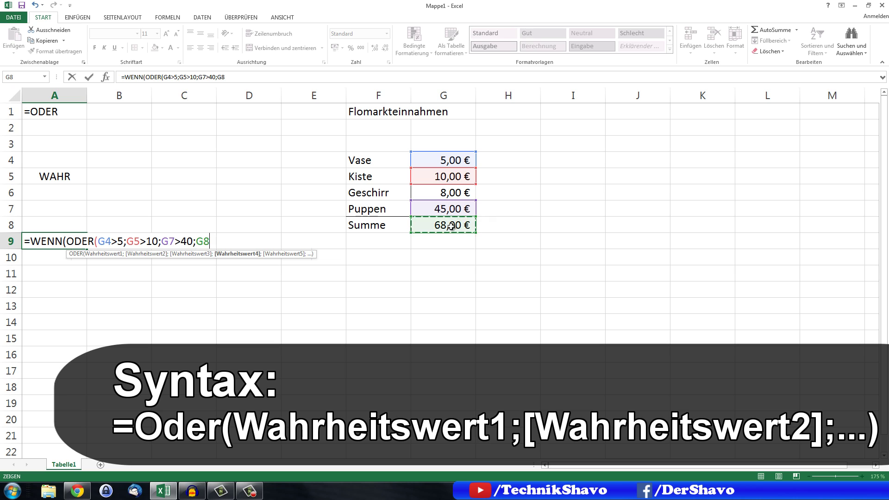
{"action": "type", "text": ">7"}
{"action": "type", "text": "0"}
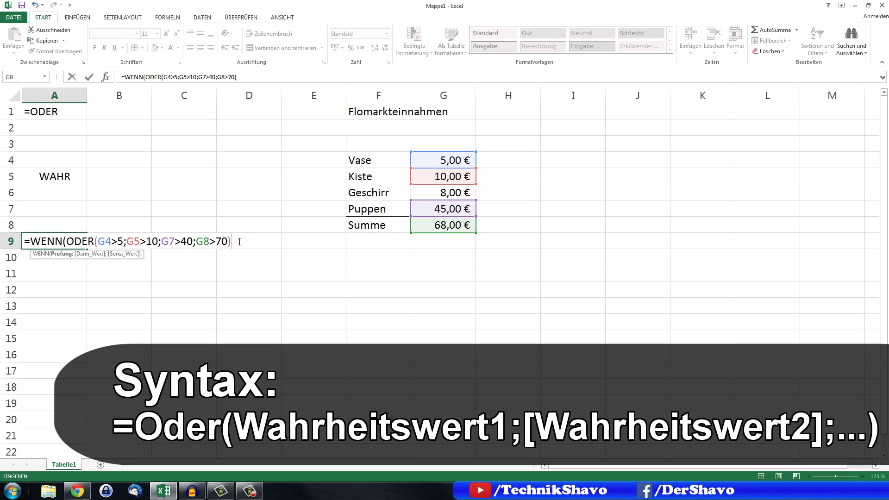
Finish the A9 formula with ;"Super gelaufen!";"Schade") and confirm it, showing Super gelaufen!
{"action": "type", "text": ";"}
{"action": "type", "text": "\"Sup"}
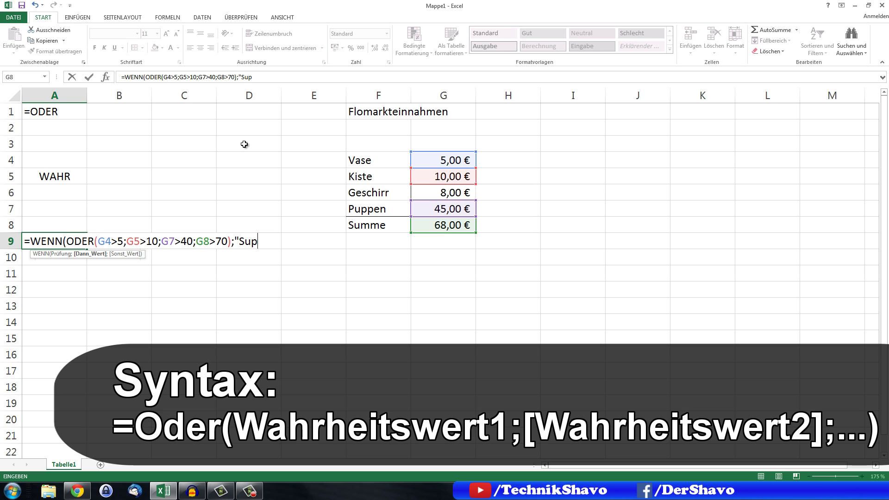
{"action": "type", "text": "er gelaufe"}
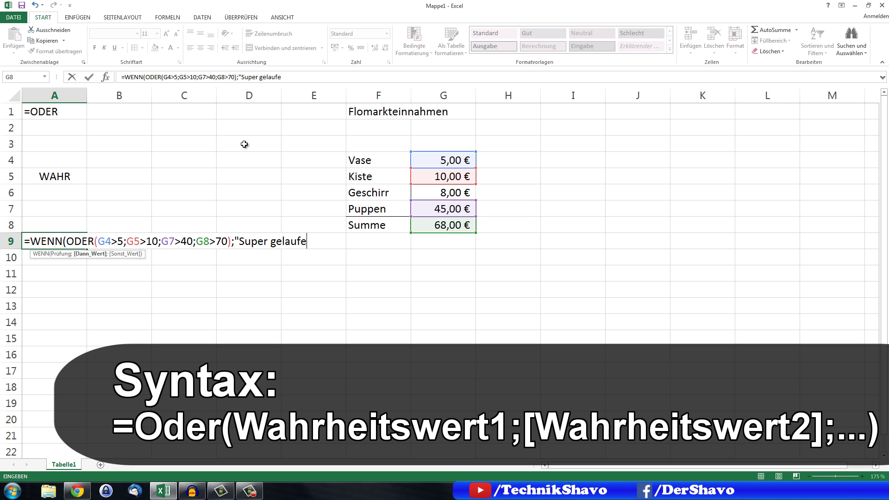
{"action": "type", "text": "n"}
{"action": "type", "text": "!"}
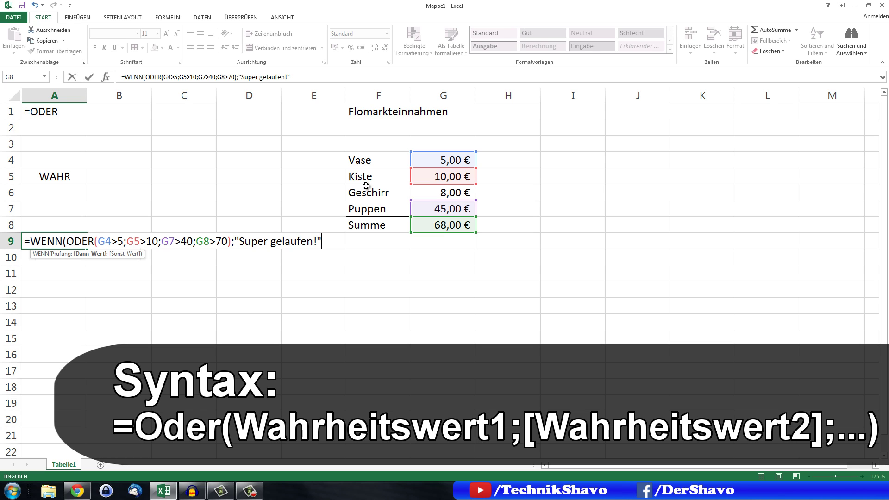
{"action": "type", "text": ";"}
{"action": "type", "text": "Schade"}
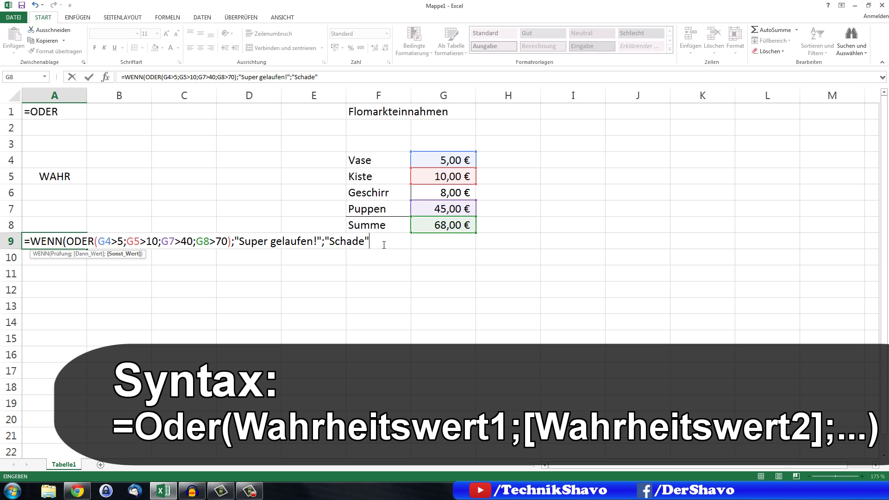
{"action": "type", "text": ")"}
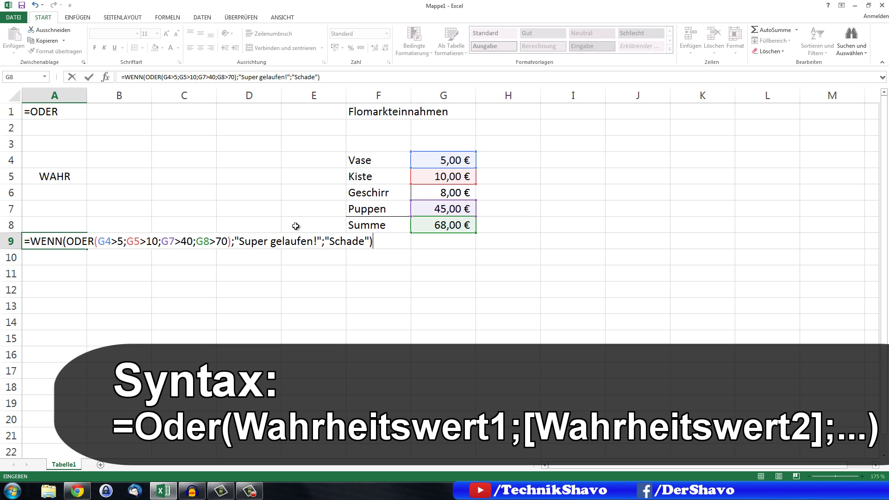
{"action": "key", "text": "Return"}
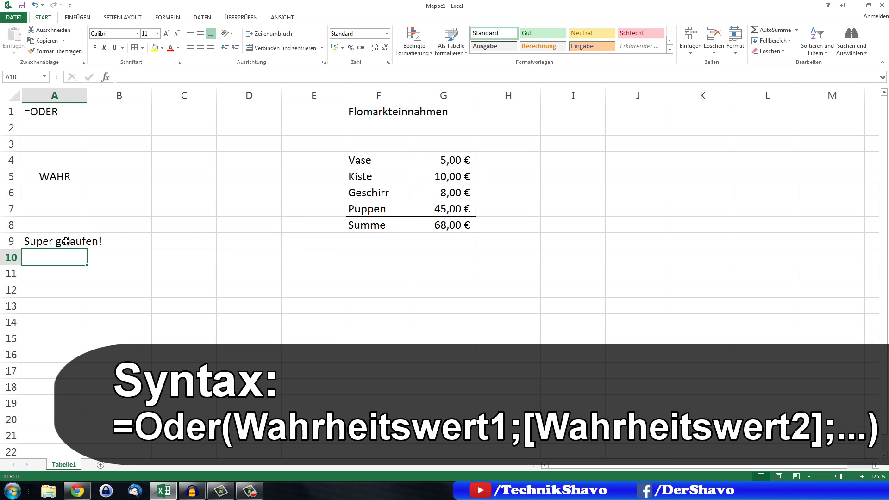
Change the Puppen amount in G7 to 38.
{"action": "left_click", "coordinate": [423, 209]}
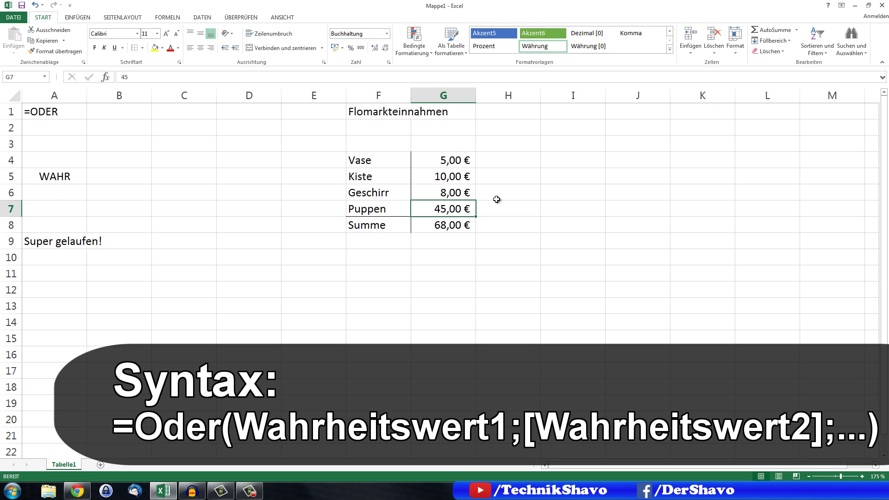
{"action": "type", "text": "38"}
{"action": "key", "text": "Return"}
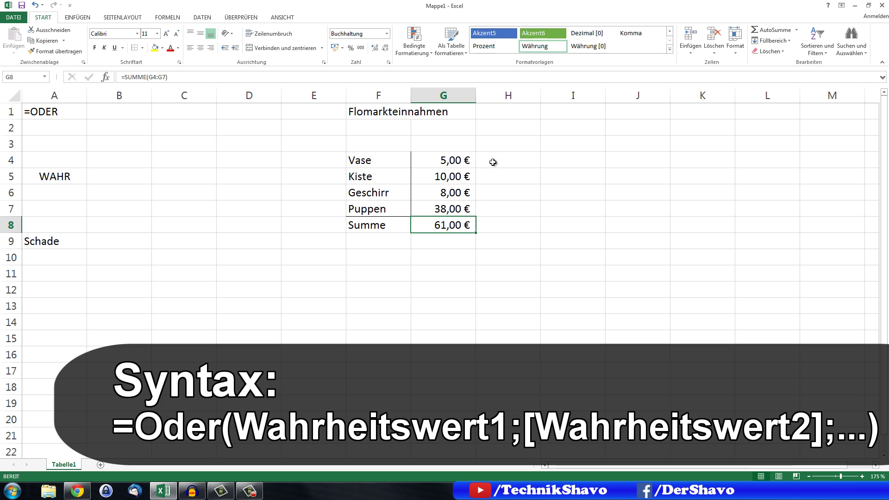
Replace the SUMME formula in G8 with the value 71.
{"action": "double_click", "coordinate": [435, 225]}
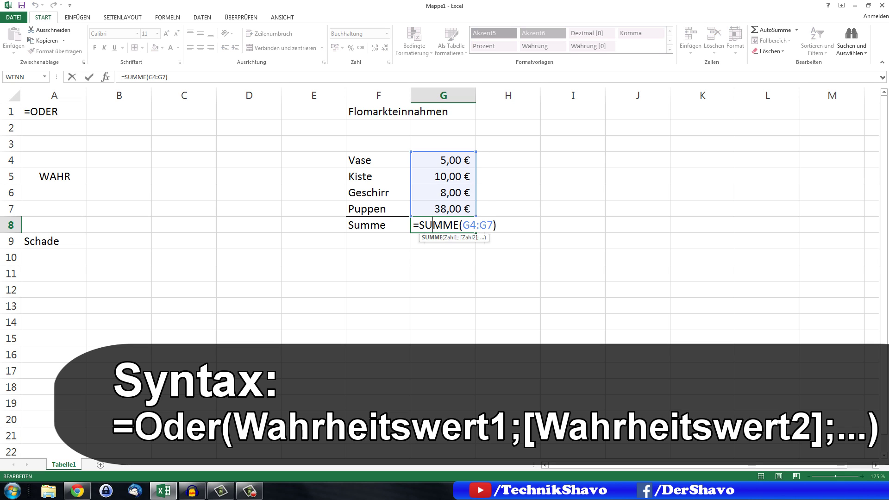
{"action": "left_click_drag", "start_coordinate": [492, 224], "coordinate": [413, 225]}
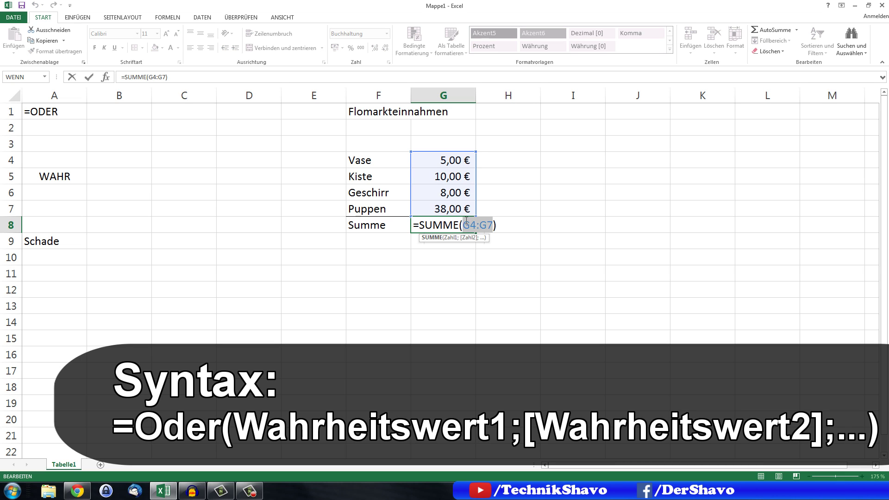
{"action": "type", "text": "7"}
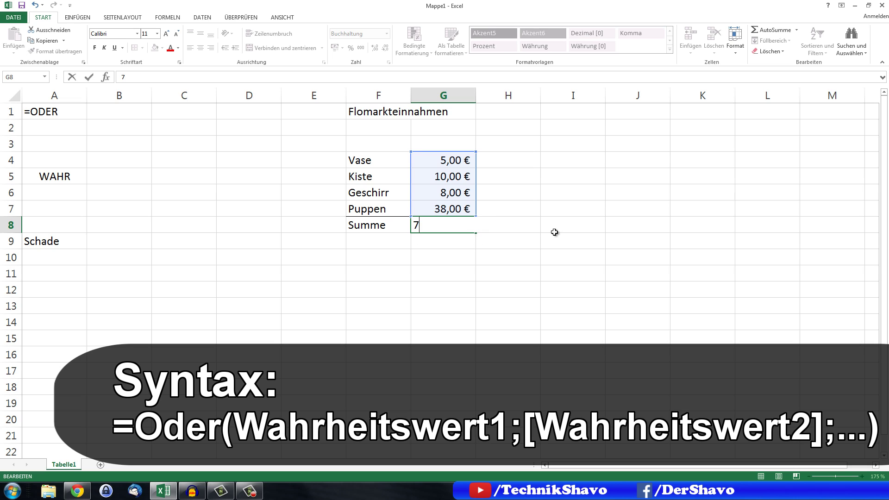
{"action": "type", "text": "1"}
{"action": "key", "text": "Return"}
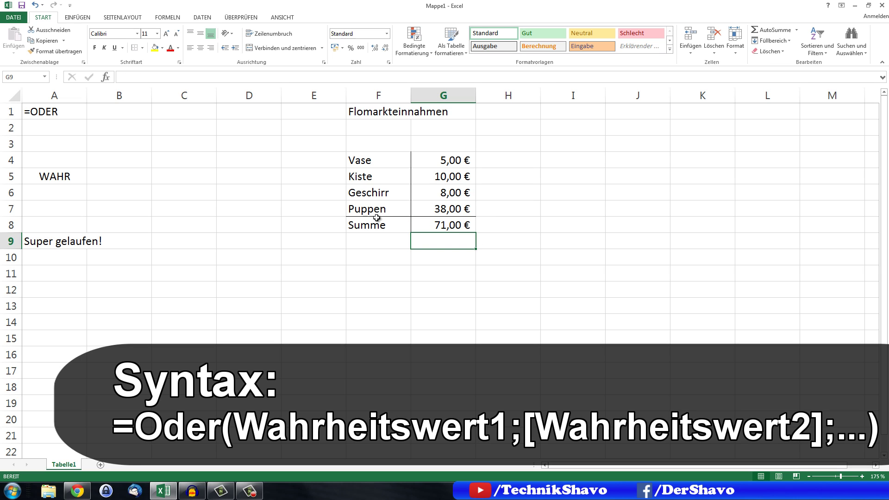
Reopen cell A9 in edit mode to review its WENN(ODER(...)) formula.
{"action": "left_click", "coordinate": [39, 245]}
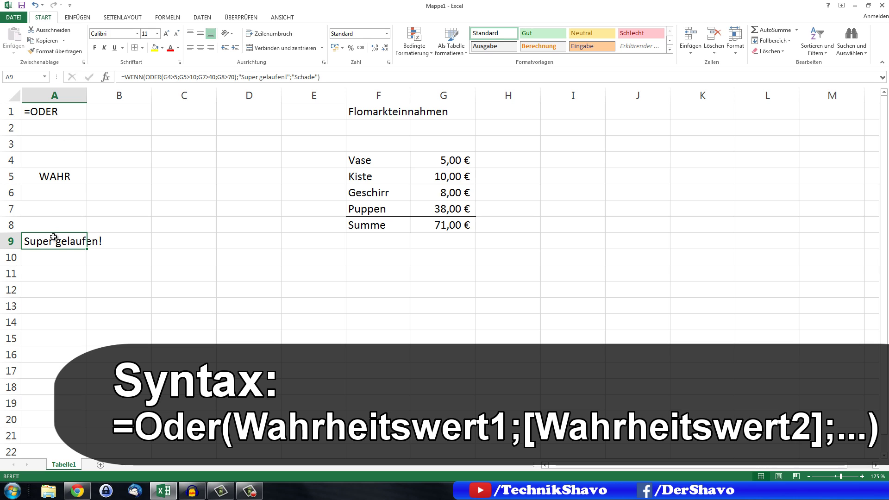
{"action": "double_click", "coordinate": [56, 241]}
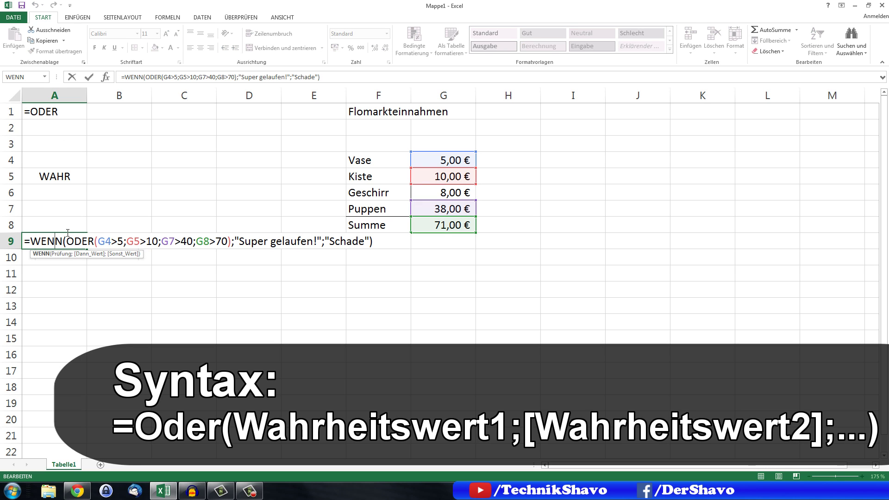